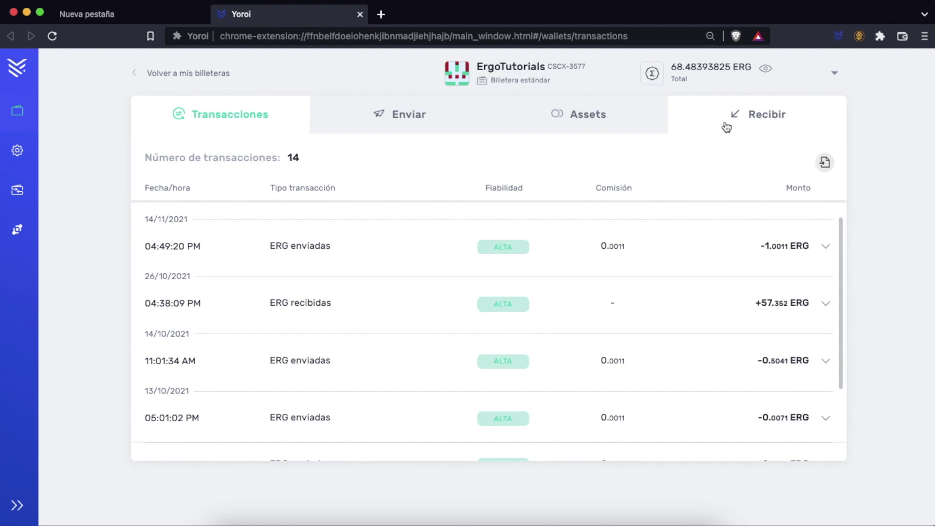
Step: Remove the app.ergodex.io connection from Yoroi's Dapp connector and close the Yoroi tab
click(15, 236)
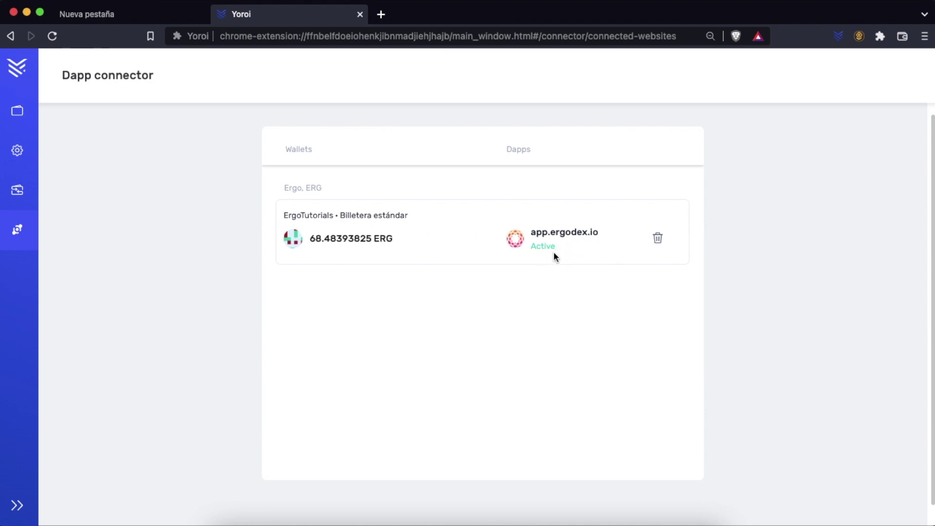
click(658, 238)
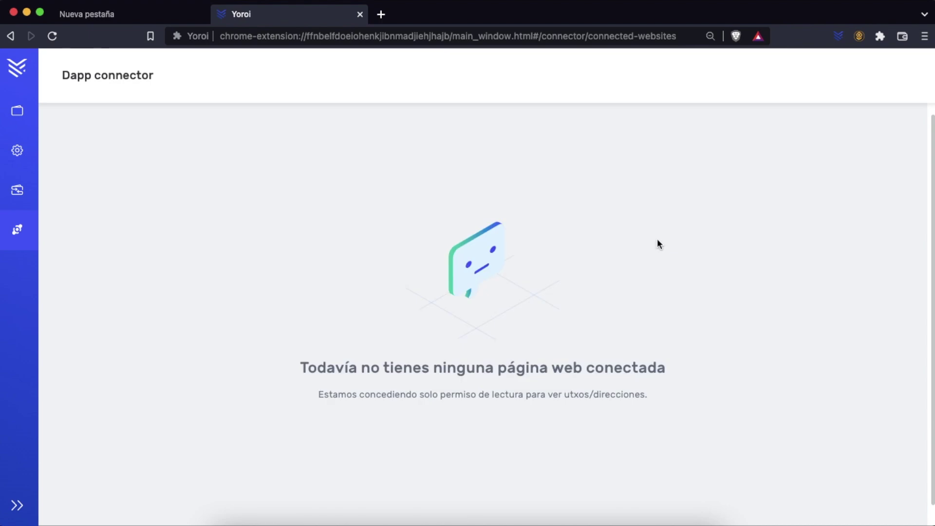
click(360, 14)
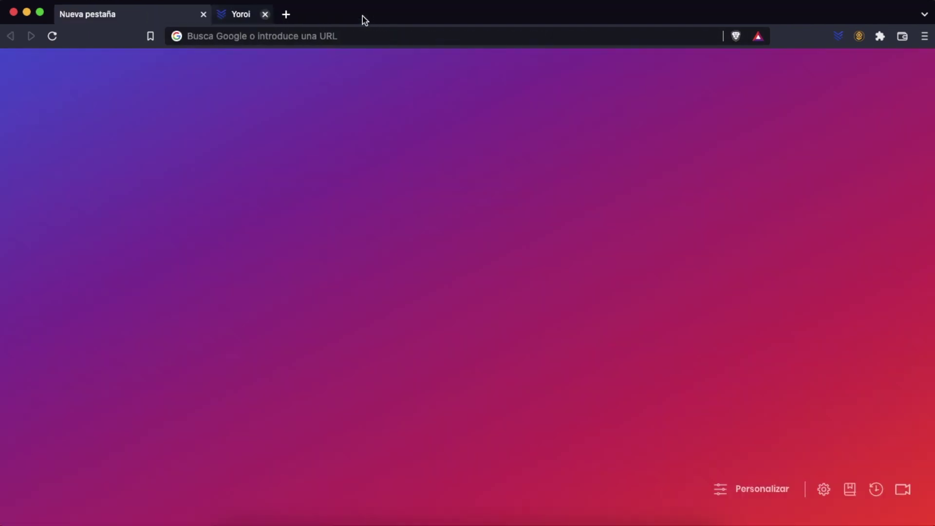
Step: Load ergodex.io from the pasted address and choose to restore a wallet in Nautilus
click(237, 35)
text(https://ergodex.io/)
key(Return)
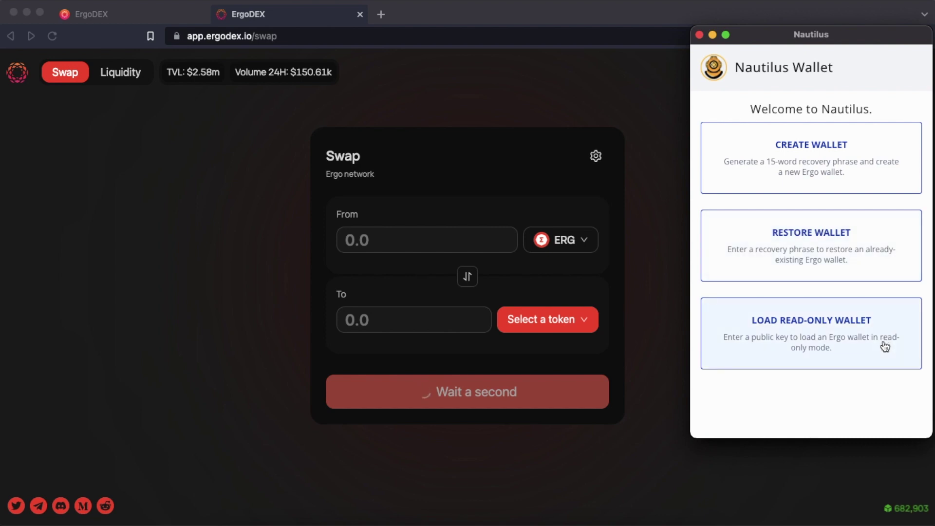
click(814, 261)
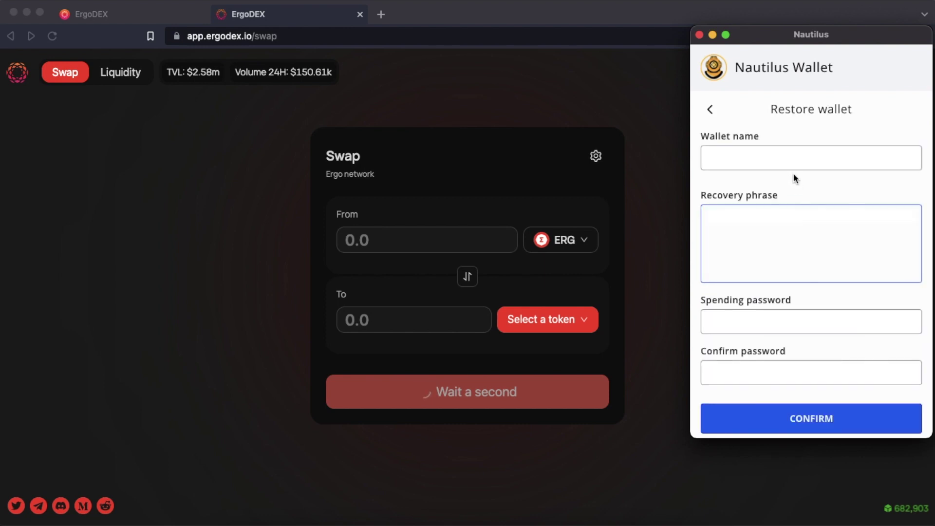
Step: Restore the 'ErgoTutorials' Nautilus wallet using its recovery phrase and a spending password
click(791, 161)
text(Erg)
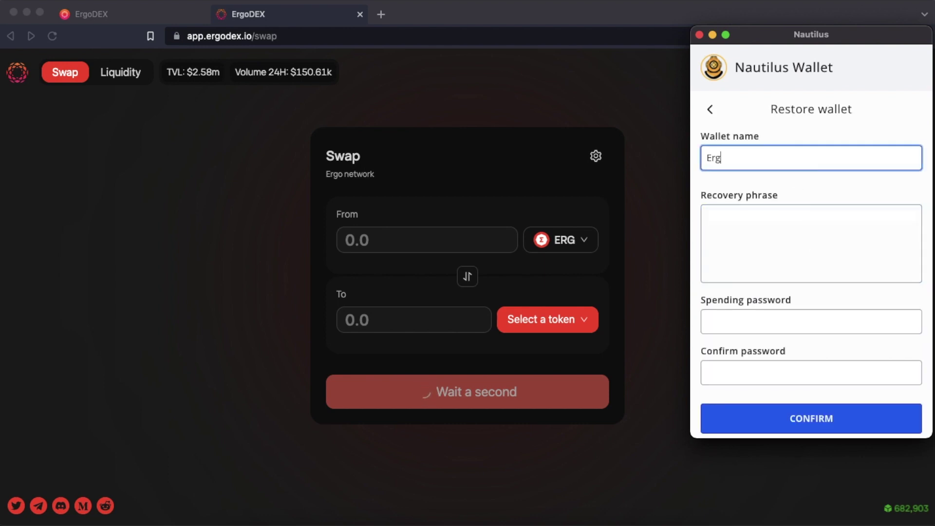
text(oTutorials)
key(Tab)
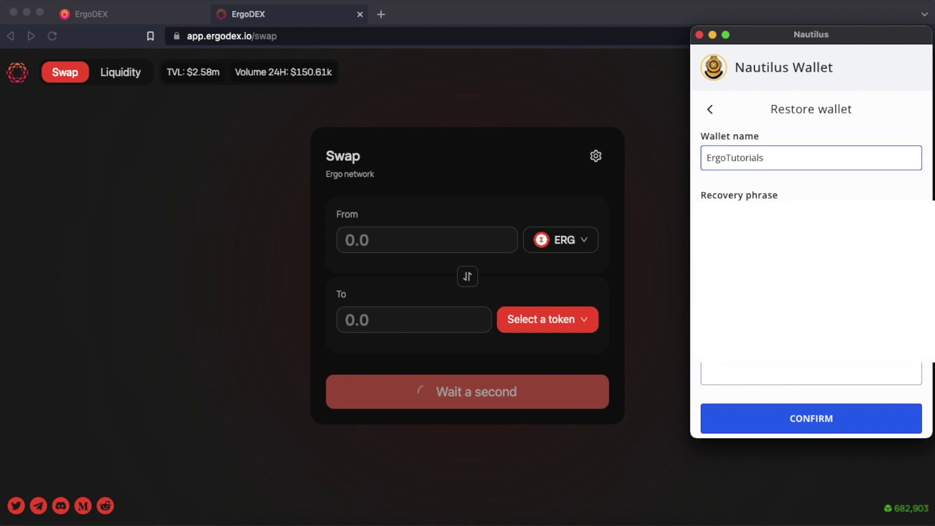
key(Tab)
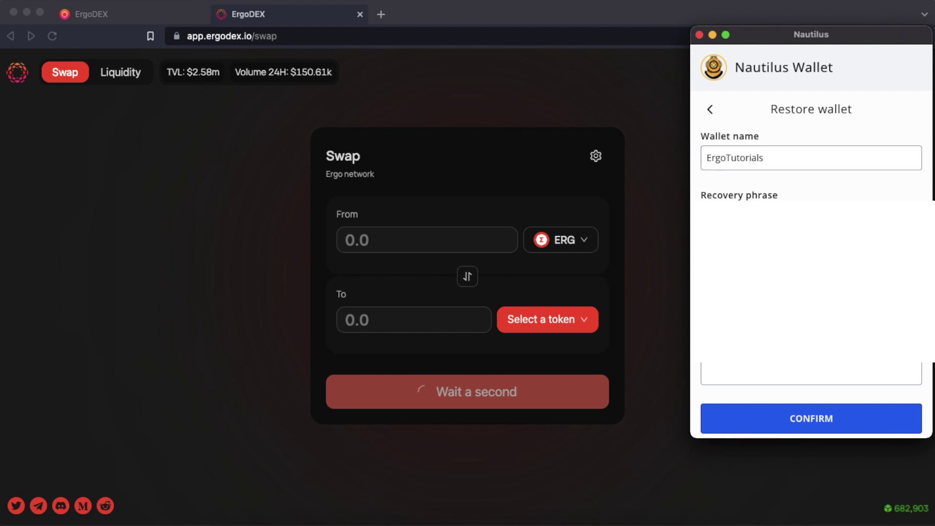
text(••••••••••••••••)
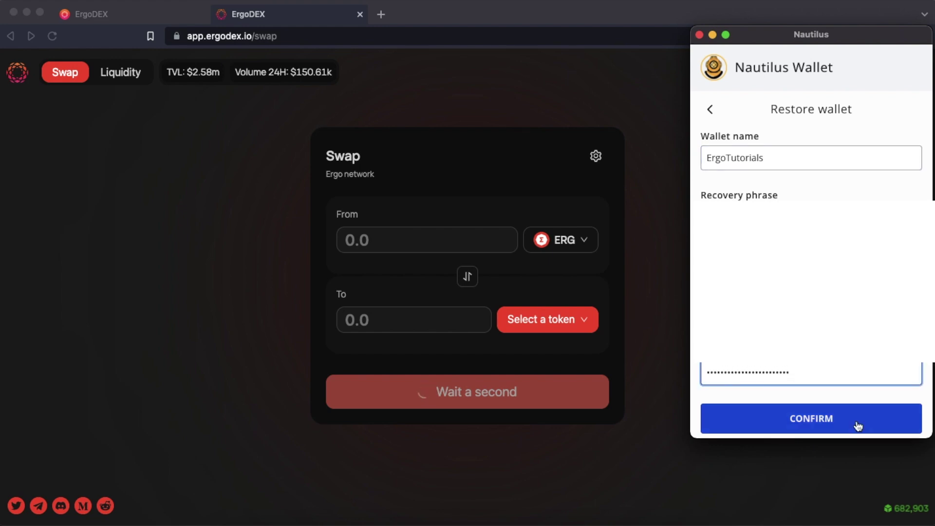
click(856, 423)
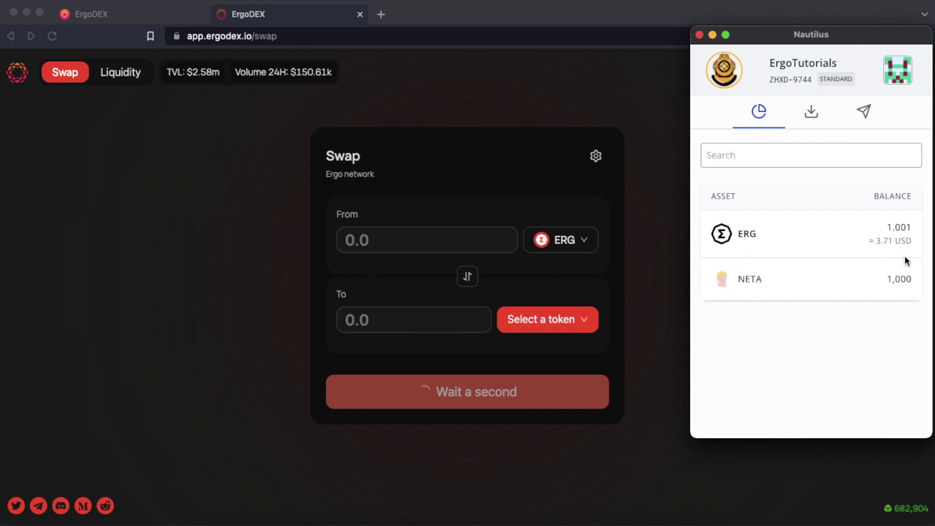
Step: Close the Nautilus window and the ErgoDEX wallet details modal
click(700, 36)
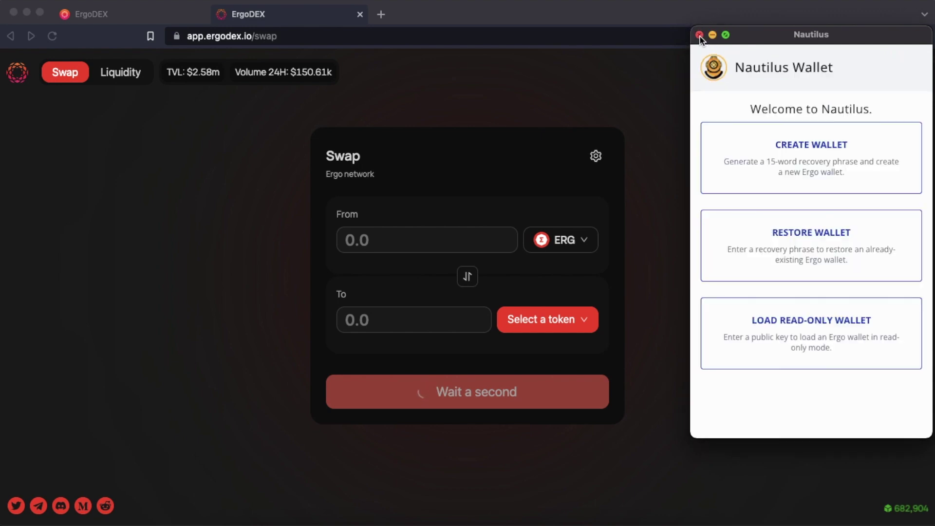
click(700, 36)
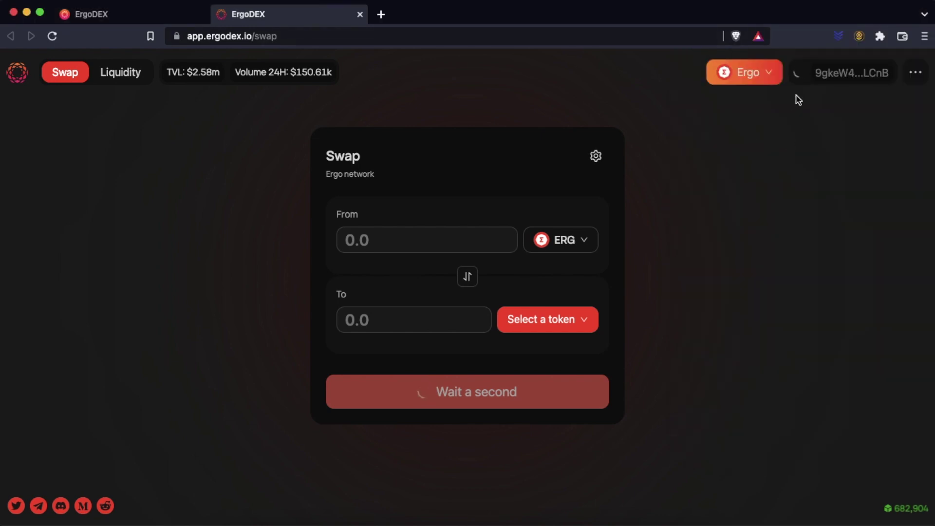
click(815, 80)
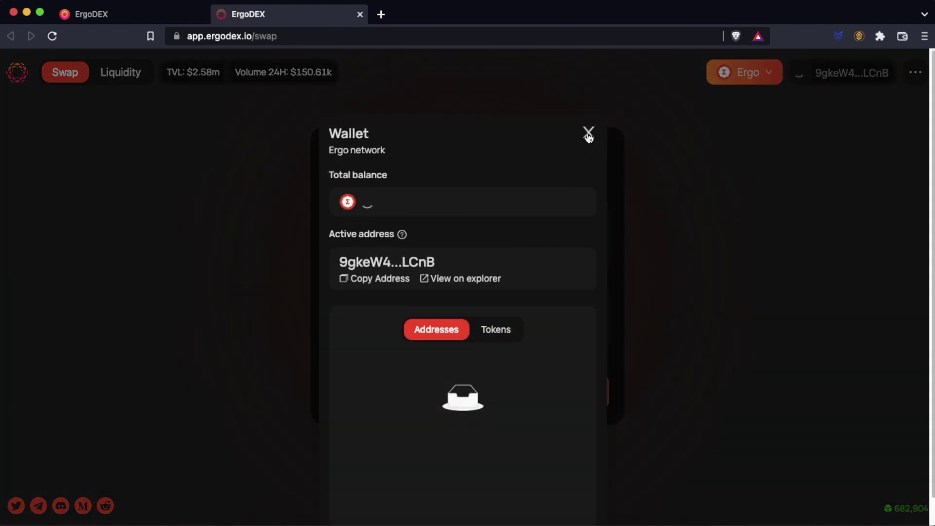
click(589, 137)
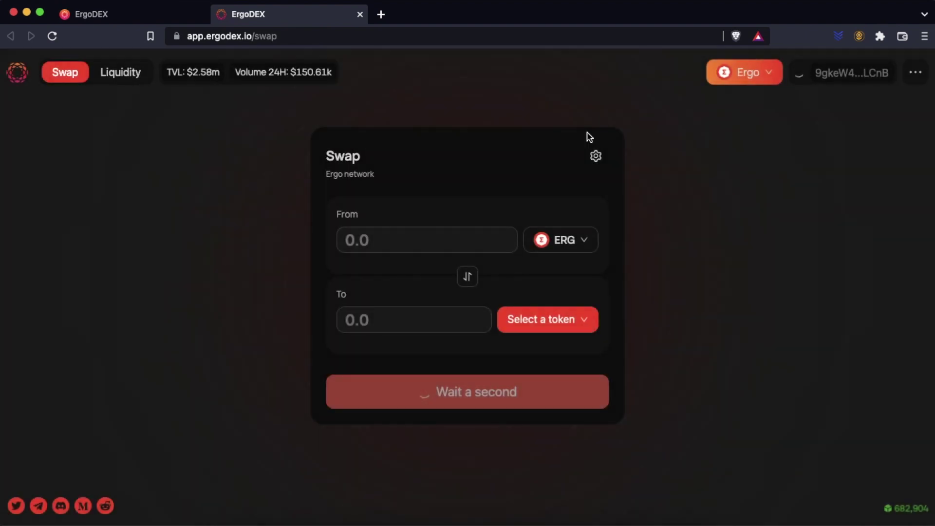
Step: Reload the ErgoDEX swap page and pick the ErgoTutorials wallet for the connection request
click(561, 32)
key(Return)
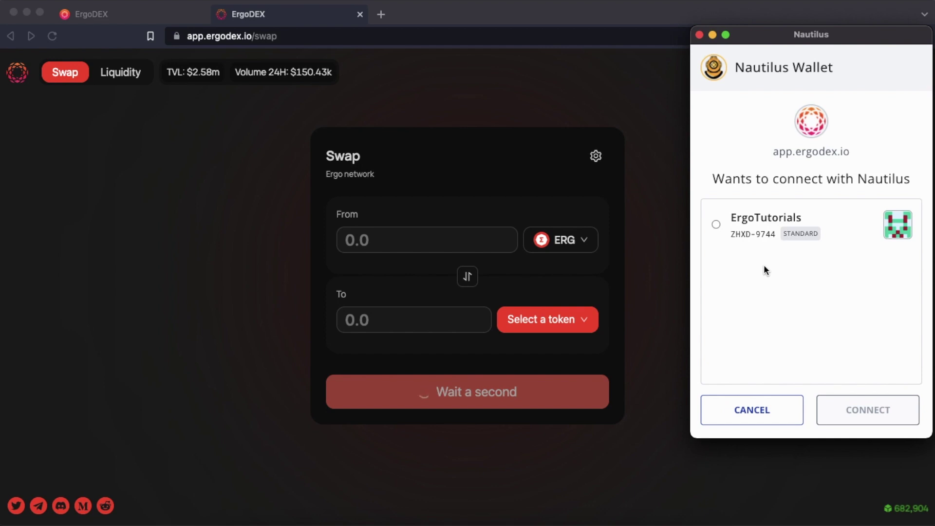
click(716, 225)
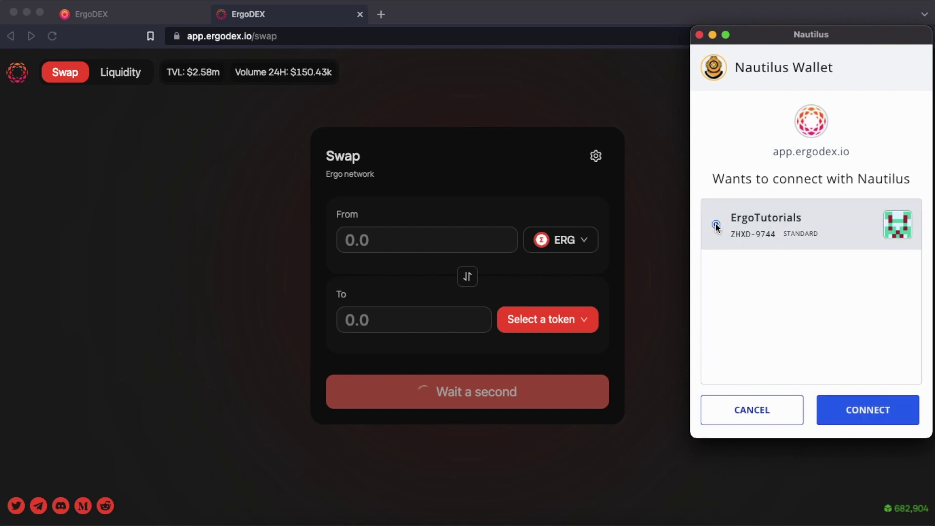
Step: Approve the Nautilus connection and make the address holding 1.00 ERG active in ErgoDEX
click(868, 411)
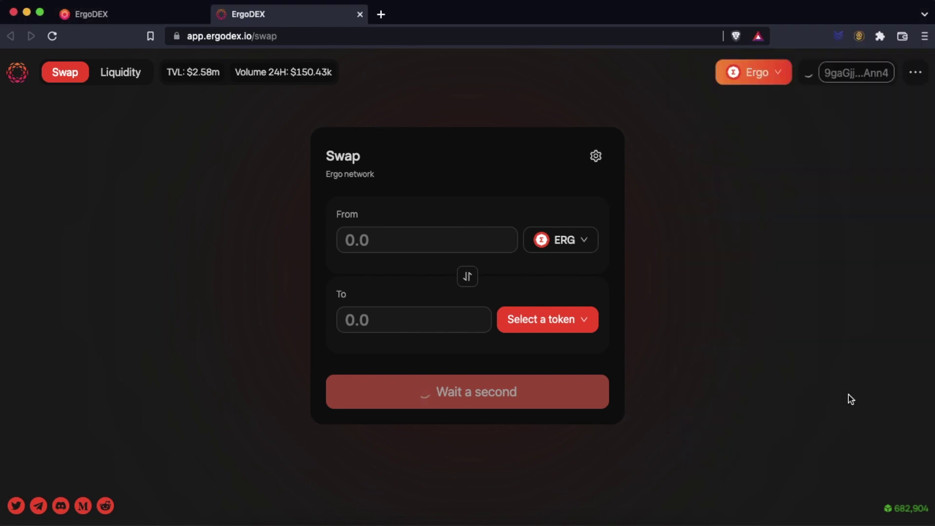
click(867, 77)
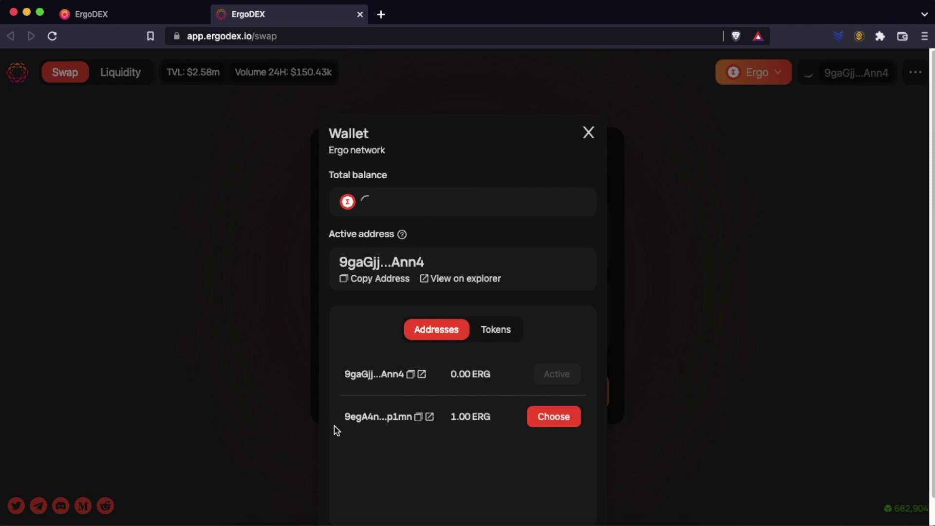
click(553, 418)
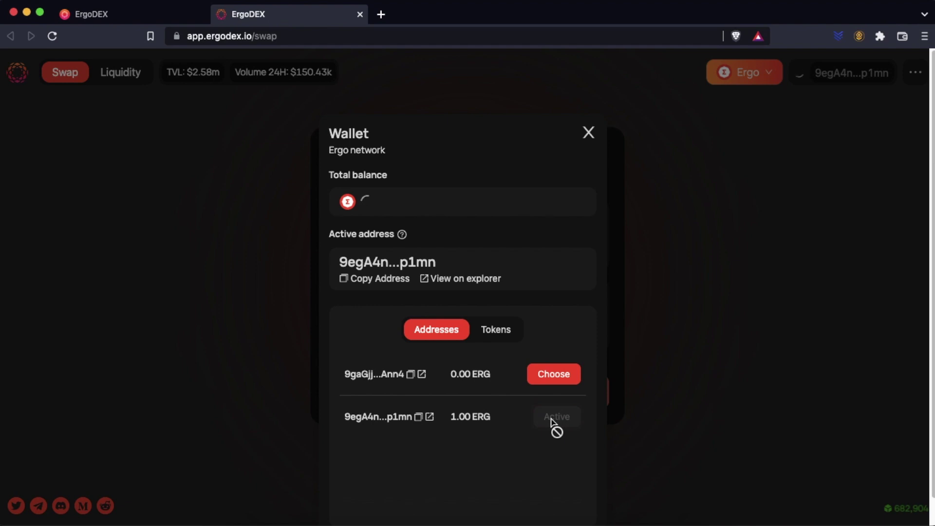
click(589, 132)
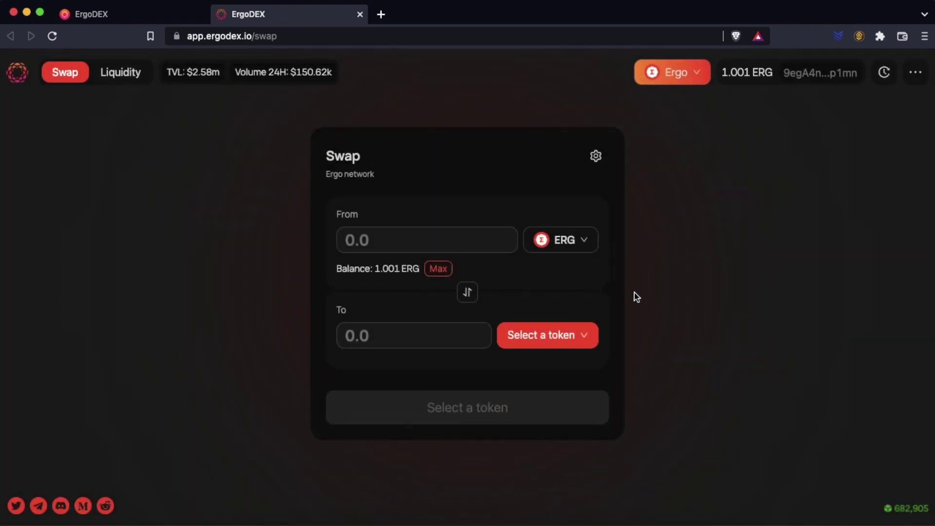
Step: Set the swap to sell the full 1000 NETA balance for ERG, quoting 7.93786228 ERG
click(579, 244)
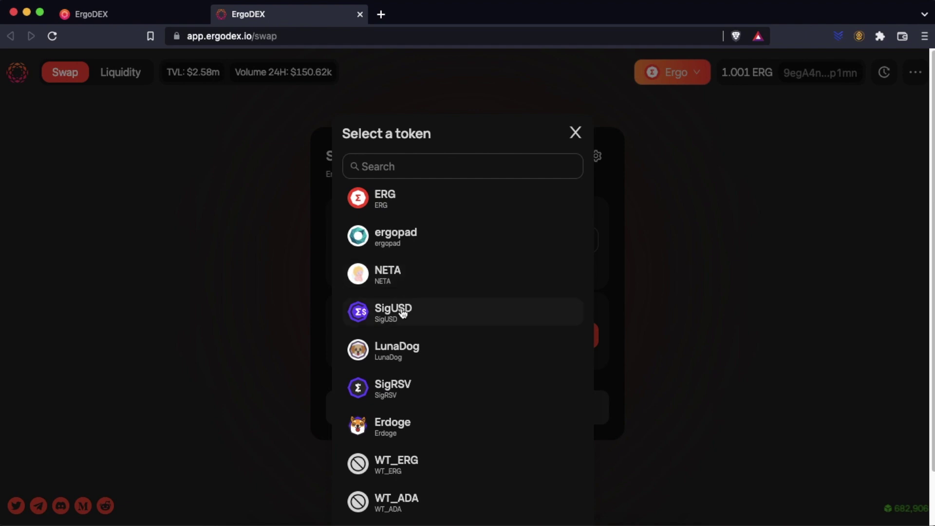
scroll(423, 430, down, 2)
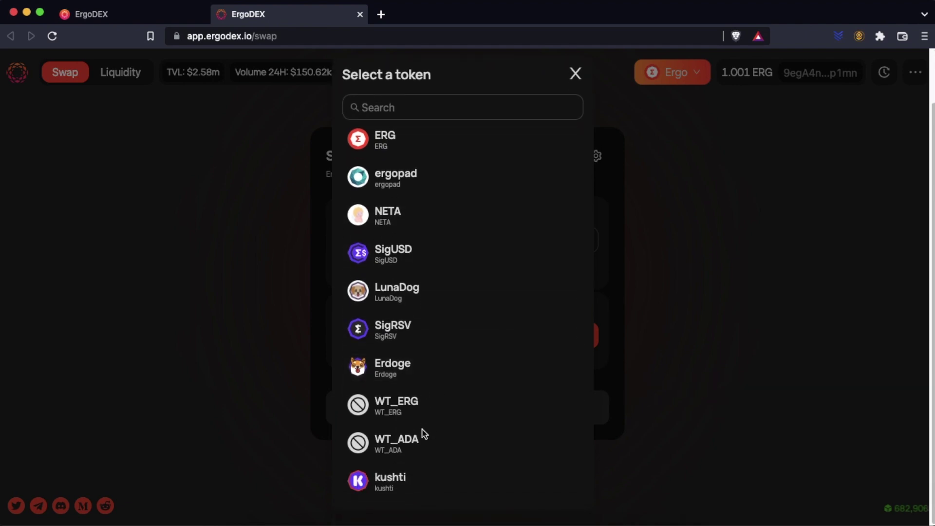
scroll(447, 336, up, 2)
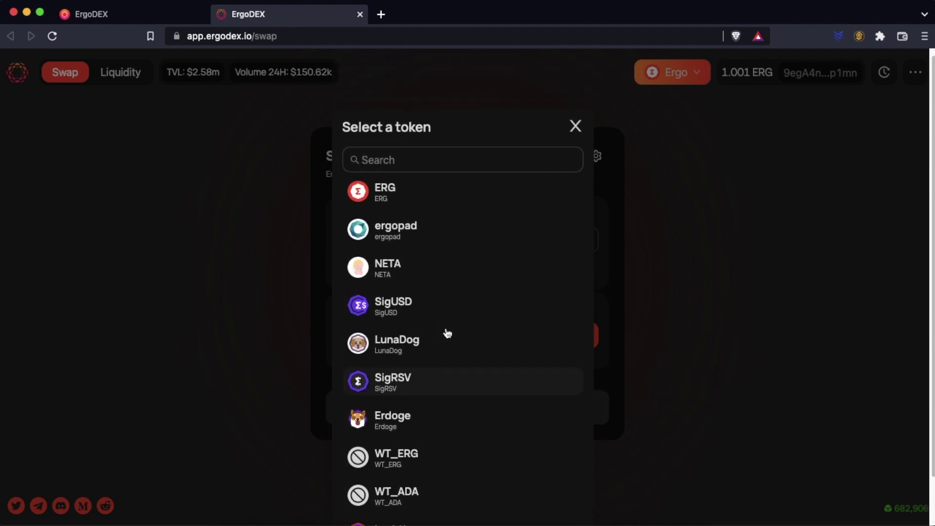
click(413, 276)
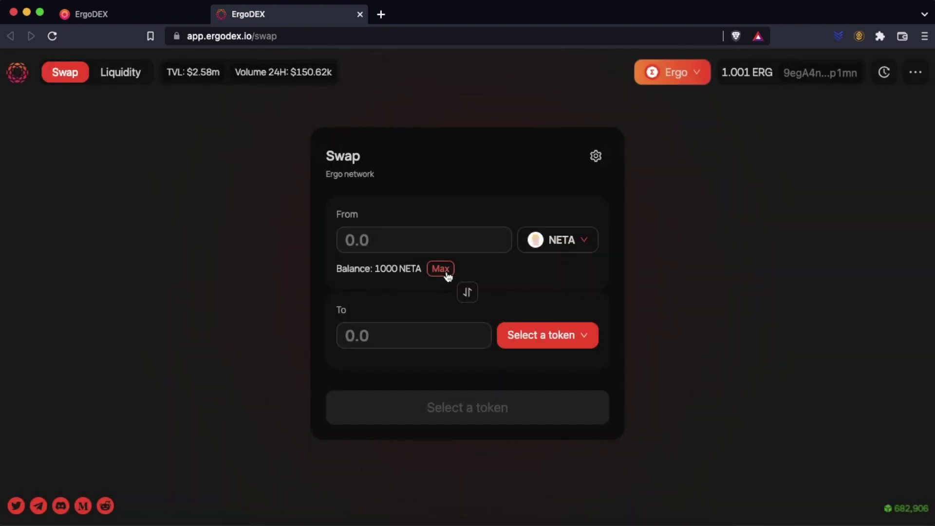
click(441, 269)
click(582, 337)
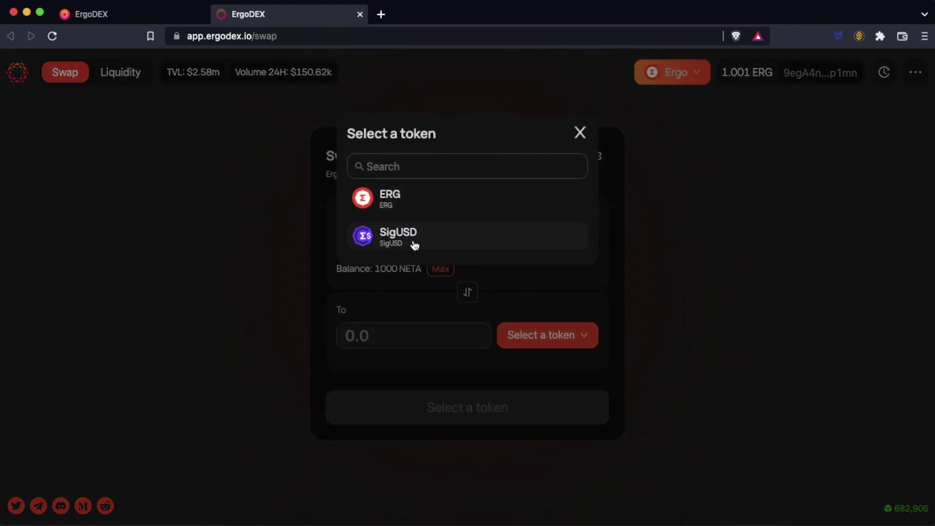
click(409, 207)
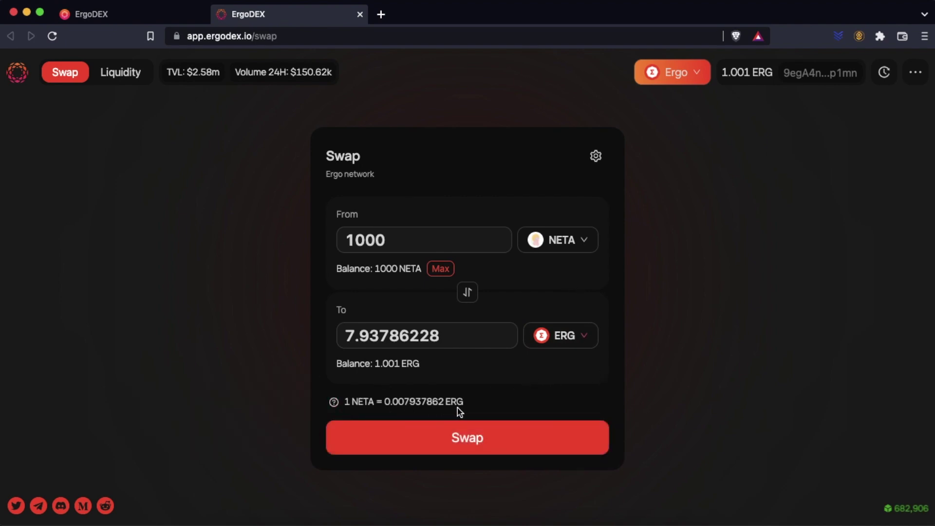
Step: Confirm the 1000 NETA to ERG swap and sign it with the spending password in Nautilus
click(467, 448)
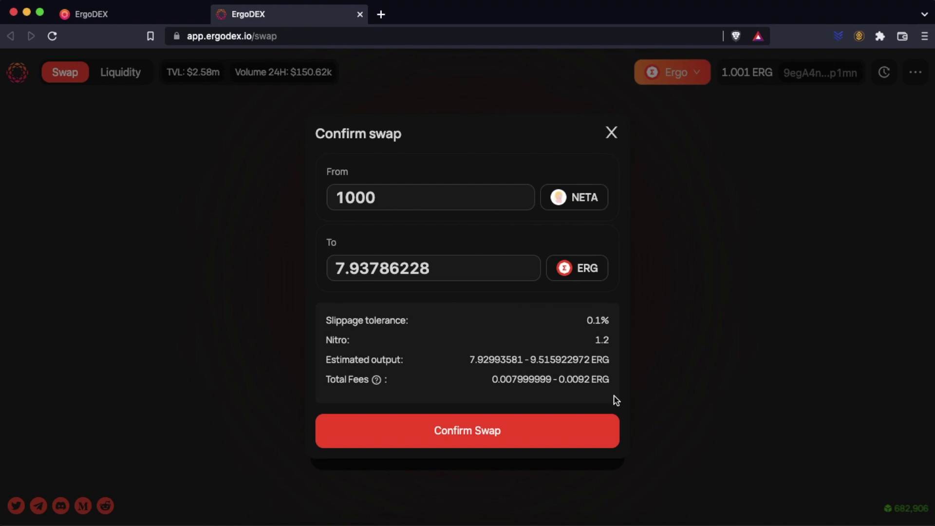
click(474, 440)
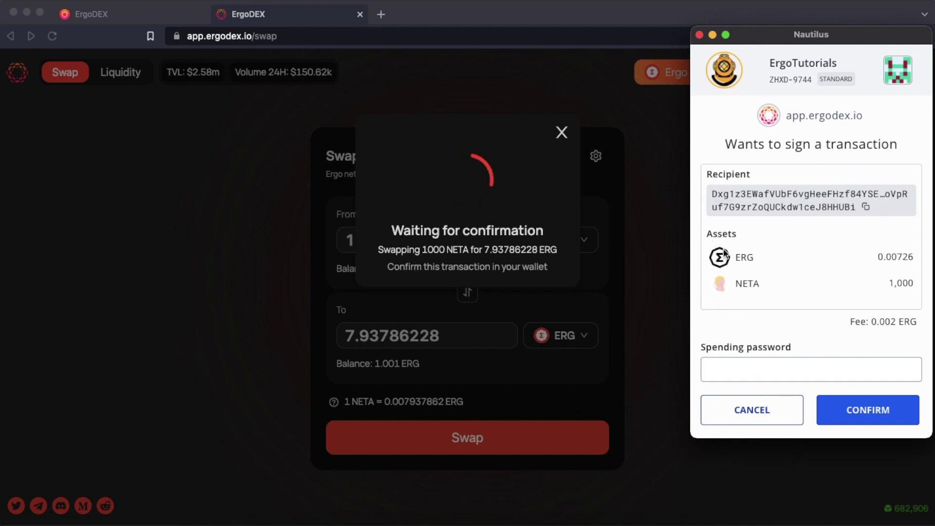
click(731, 364)
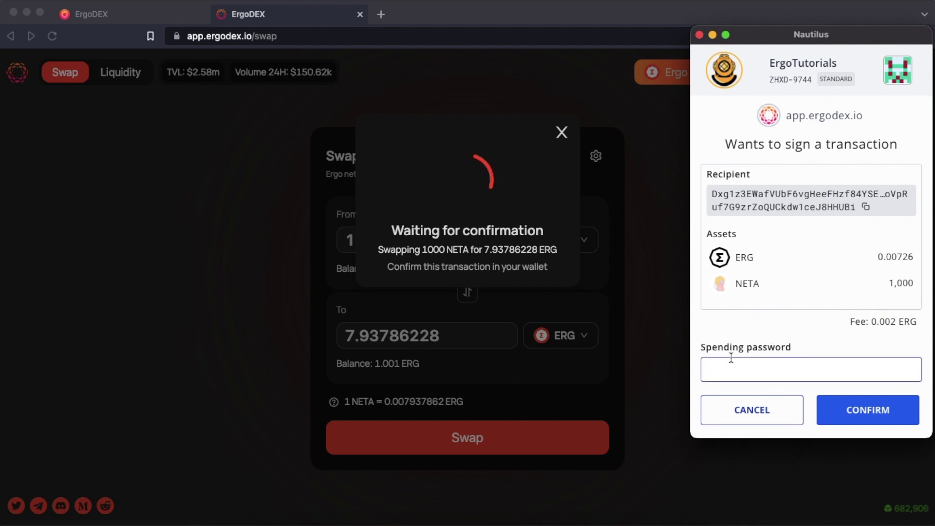
text(***********************)
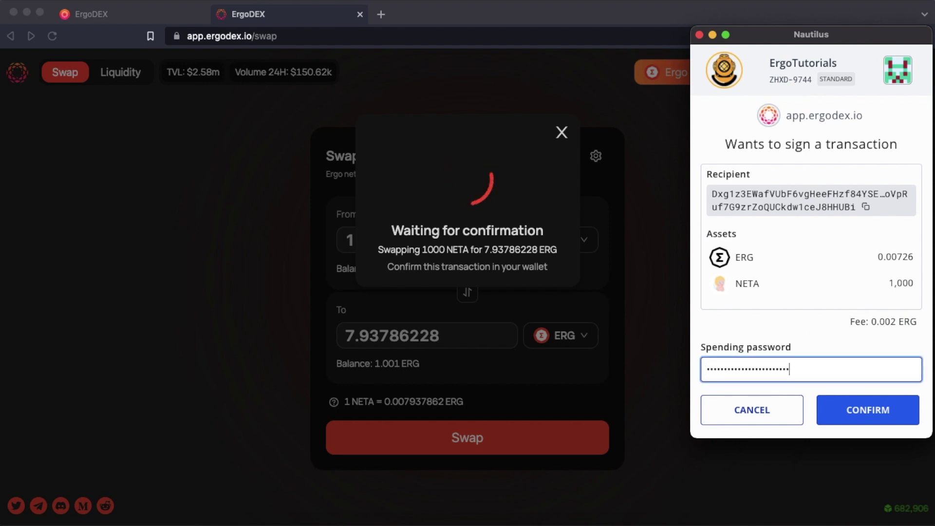
click(880, 422)
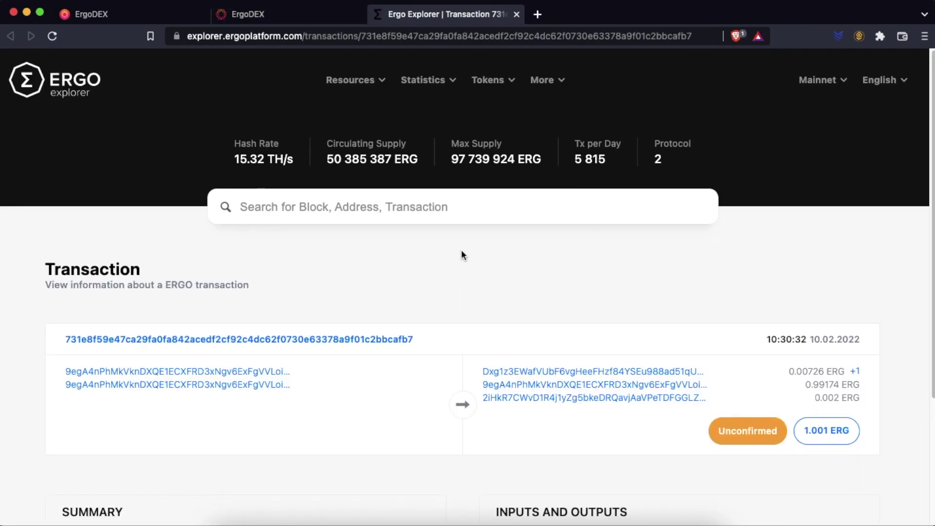
Step: Reload the Ergo Explorer transaction page to check its confirmations, then return to ErgoDEX
drag(710, 430, 789, 433)
click(782, 443)
key(super+r)
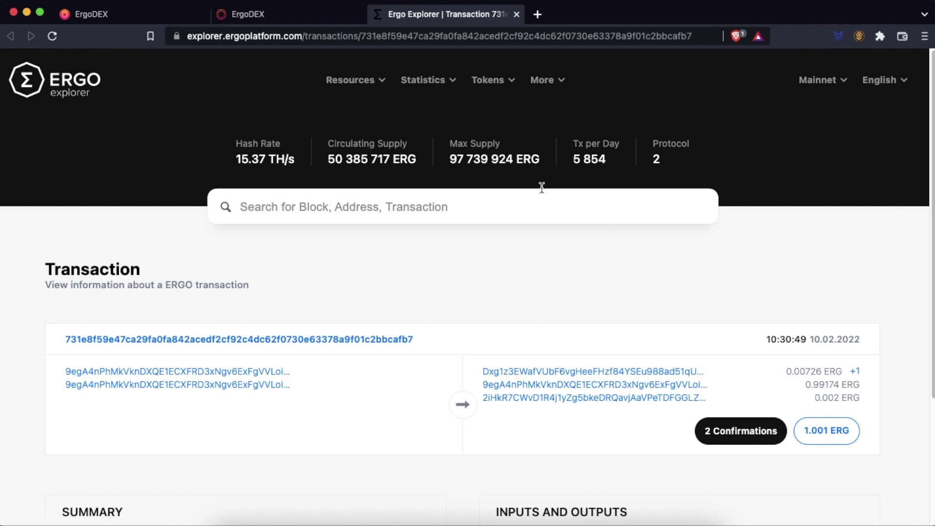
click(324, 16)
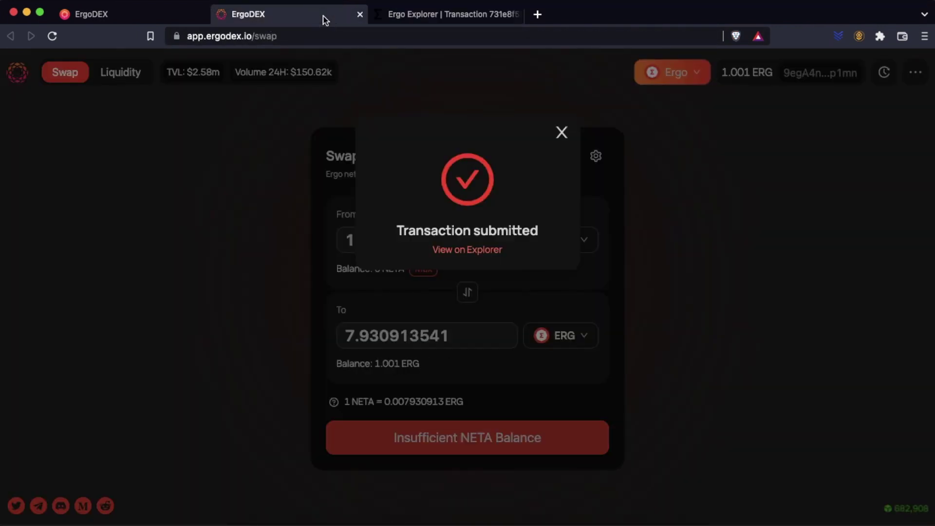
Step: Dismiss the submission notice, check the 8.930856283 ERG balance, and open the Nautilus wallet
click(561, 134)
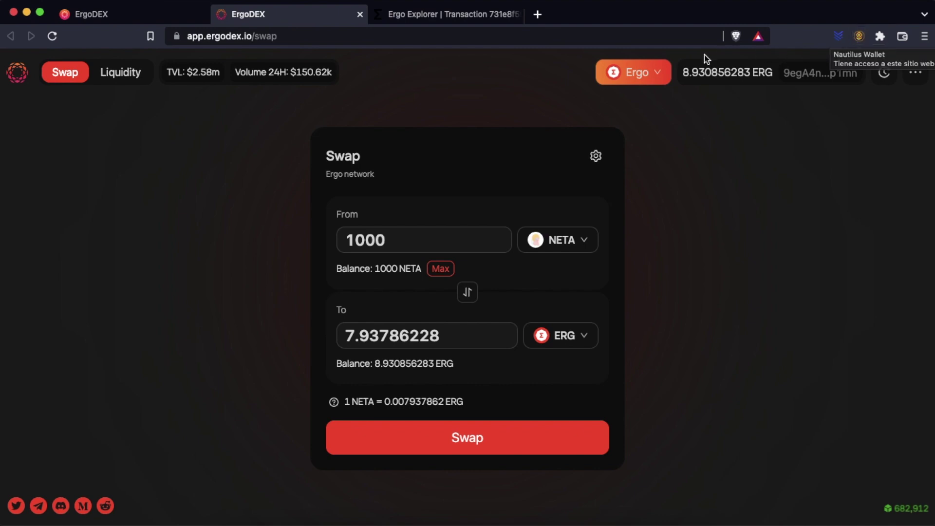
drag(679, 72, 777, 73)
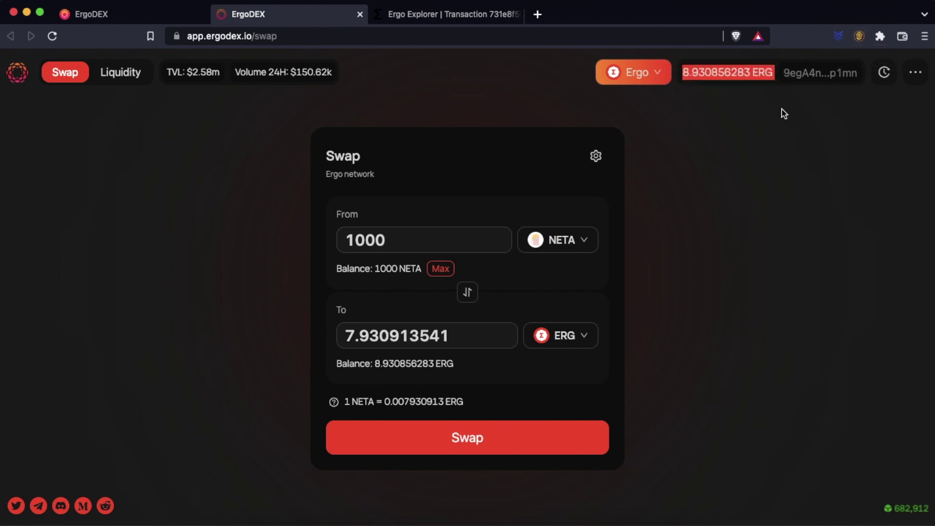
click(788, 98)
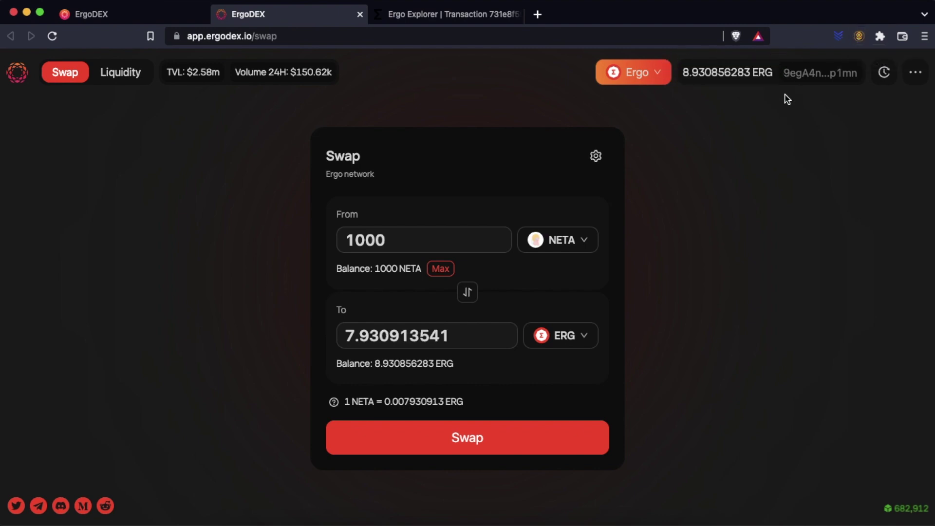
click(860, 37)
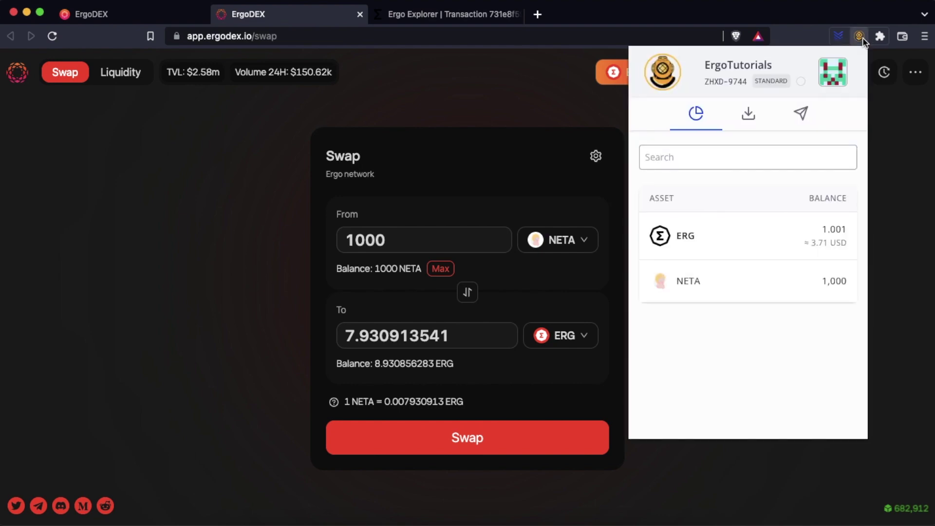